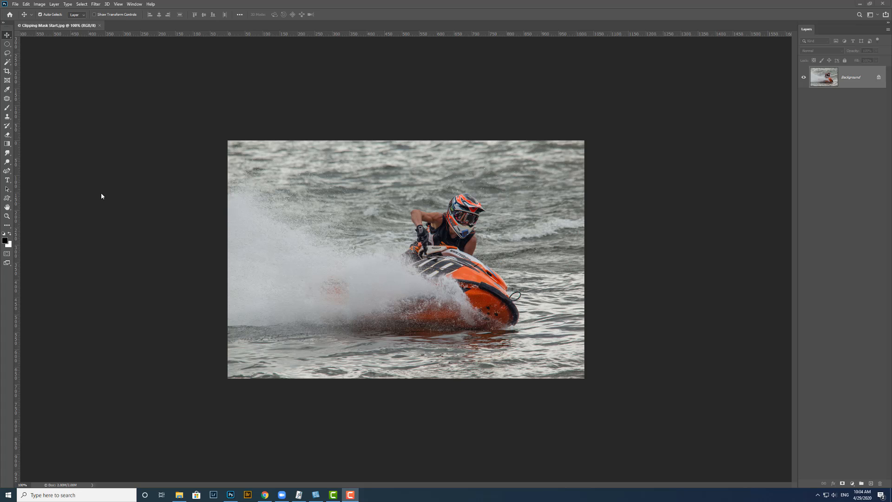
# Step: Add the text "ZOOM" in 72 pt Impact across the jet ski photo
pyautogui.click(8, 181)
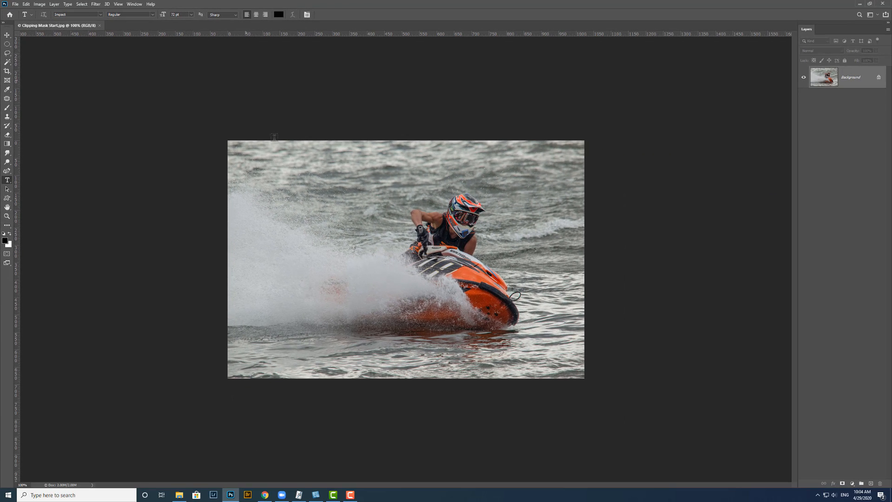
pyautogui.click(272, 273)
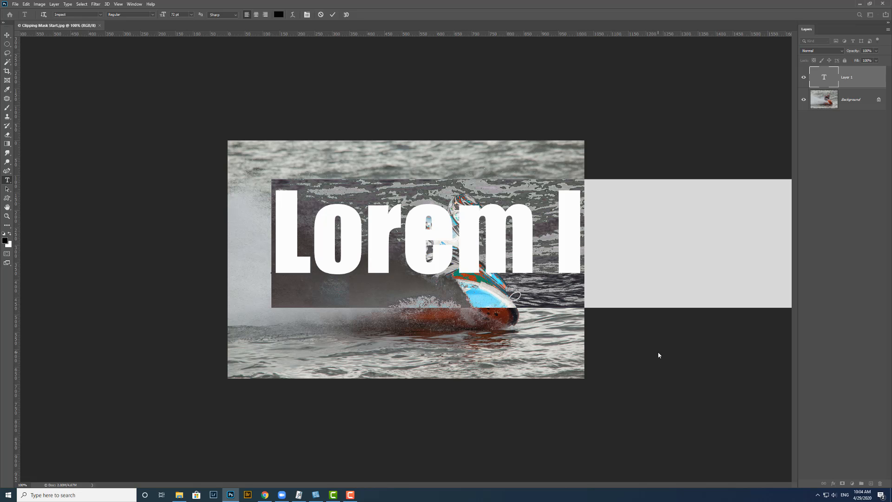
pyautogui.write('ZOOM')
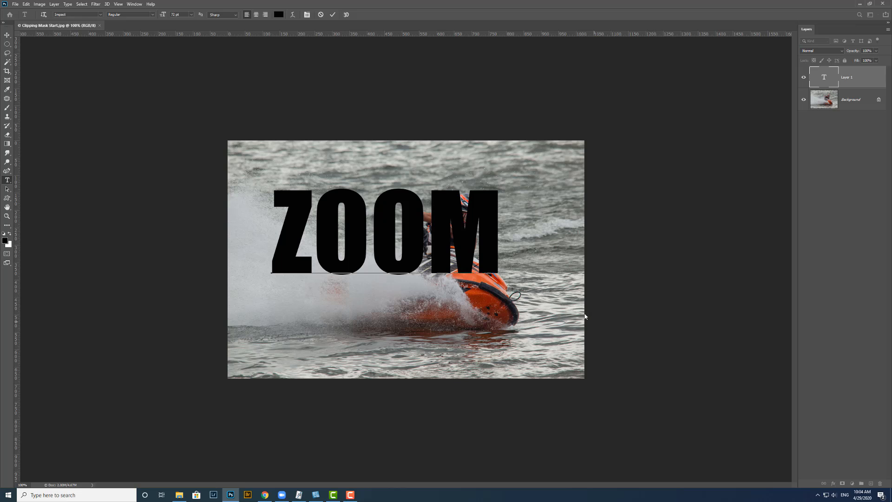
pyautogui.click(642, 352)
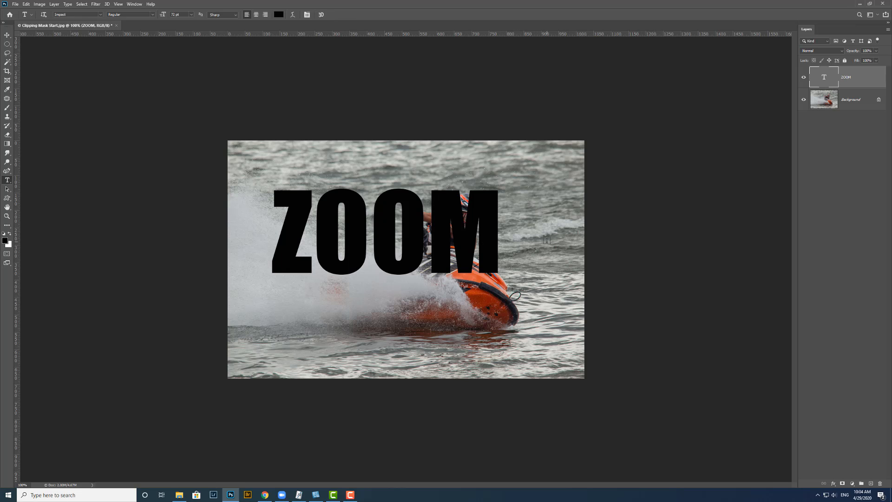
# Step: Scale the ZOOM text to about 147%, rotate it about -8.2°, and position it to span nearly the photo's full width
pyautogui.hotkey('ctrl', 't')
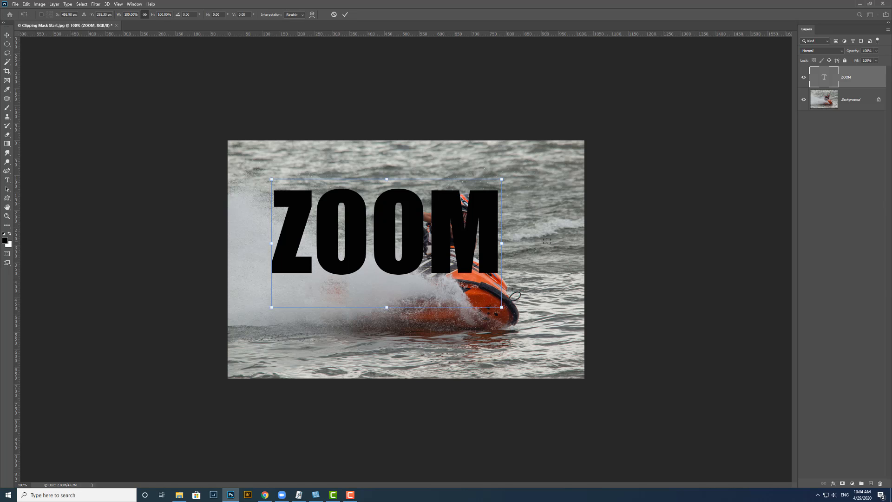
pyautogui.moveTo(388, 241); pyautogui.dragTo(405, 253)
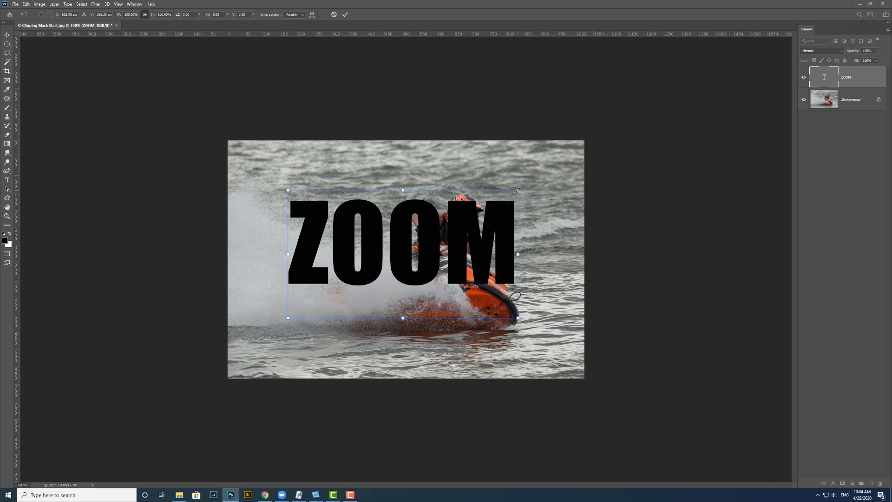
pyautogui.moveTo(518, 191); pyautogui.dragTo(580, 155)
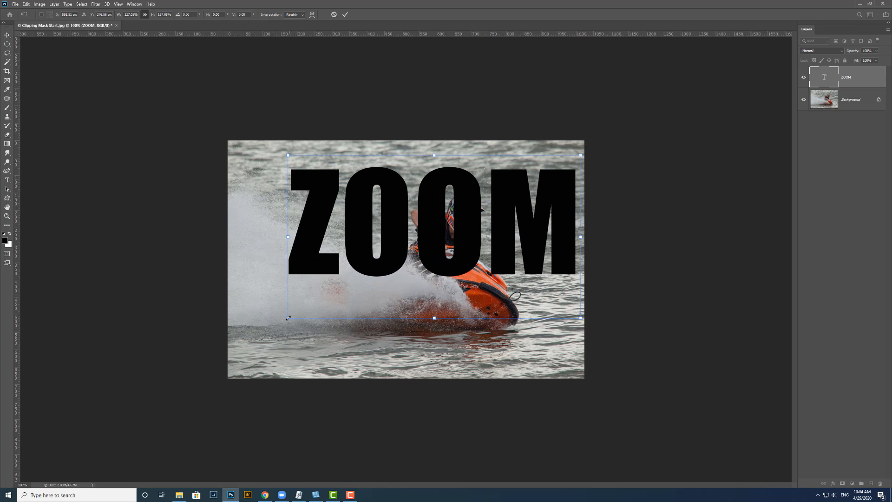
pyautogui.moveTo(288, 319); pyautogui.dragTo(259, 334)
pyautogui.moveTo(602, 184); pyautogui.dragTo(614, 144)
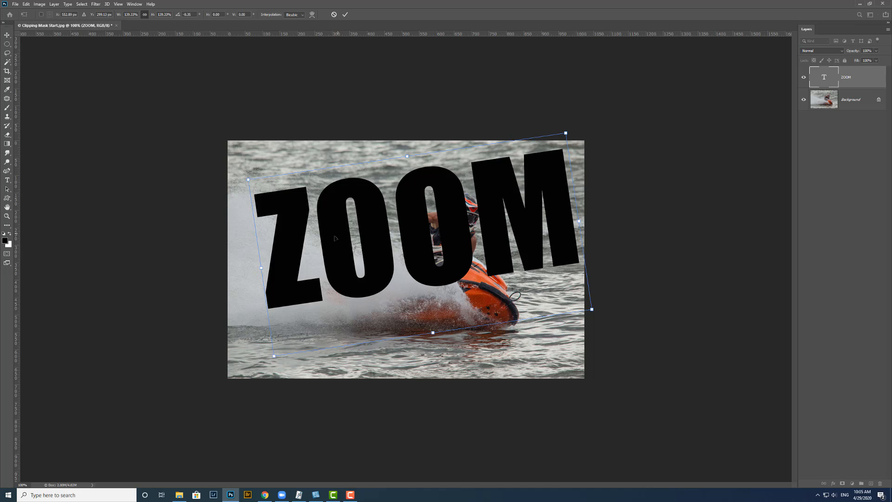
pyautogui.moveTo(339, 236); pyautogui.dragTo(317, 248)
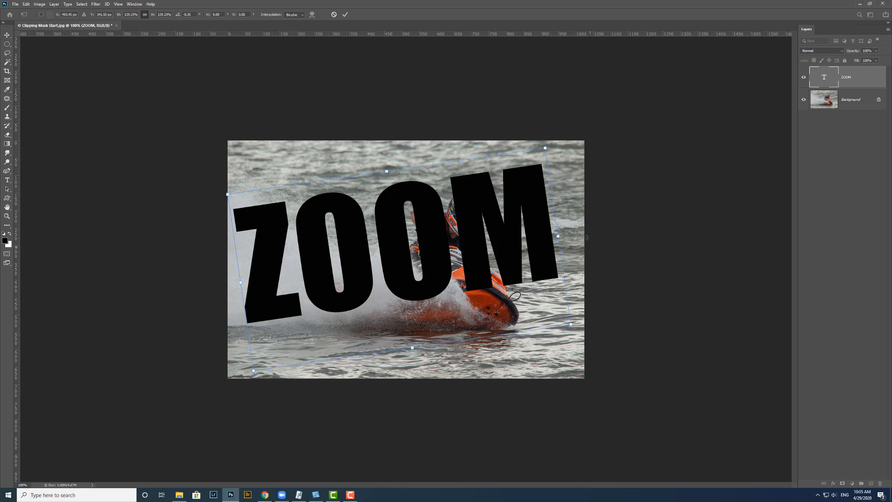
pyautogui.moveTo(559, 239); pyautogui.dragTo(572, 237)
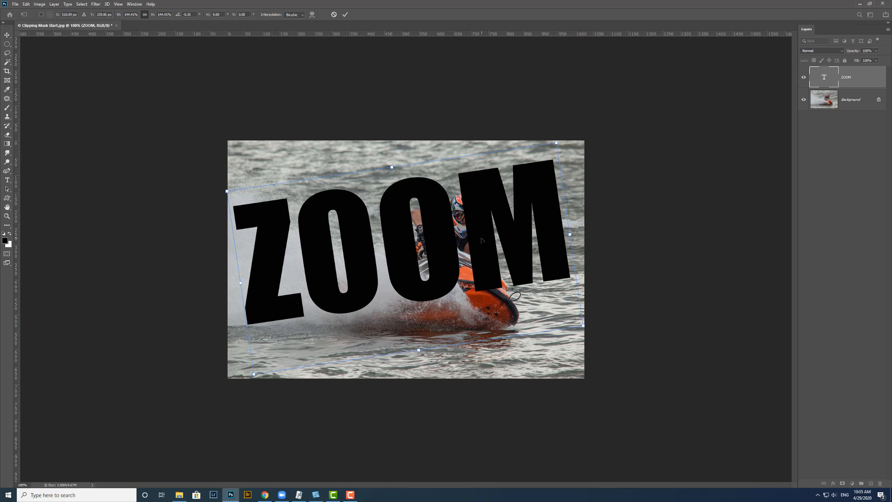
pyautogui.moveTo(484, 238); pyautogui.dragTo(480, 243)
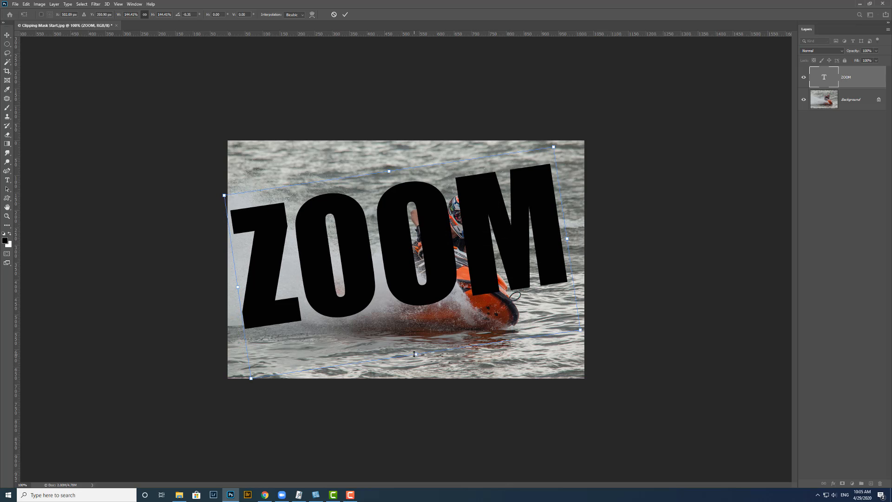
pyautogui.moveTo(414, 354); pyautogui.dragTo(416, 358)
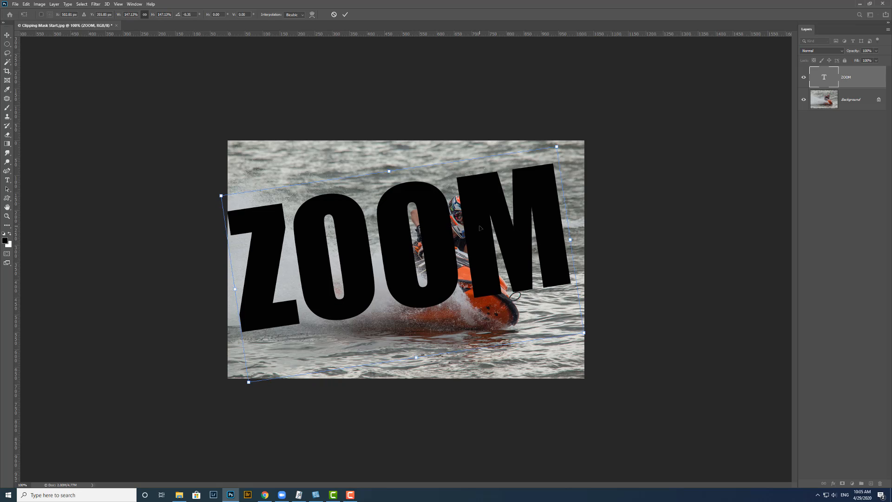
pyautogui.press('Return')
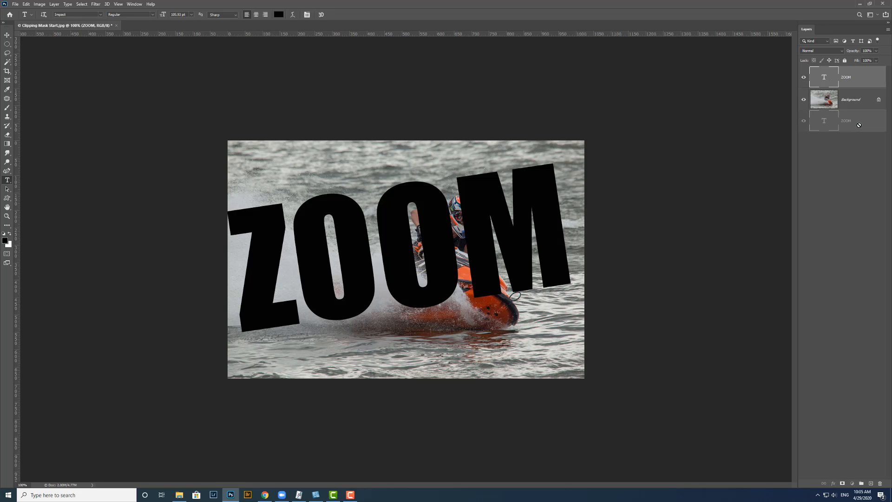
# Step: Unlock the background photo layer and move the ZOOM text layer beneath it
pyautogui.moveTo(863, 88); pyautogui.dragTo(861, 138)
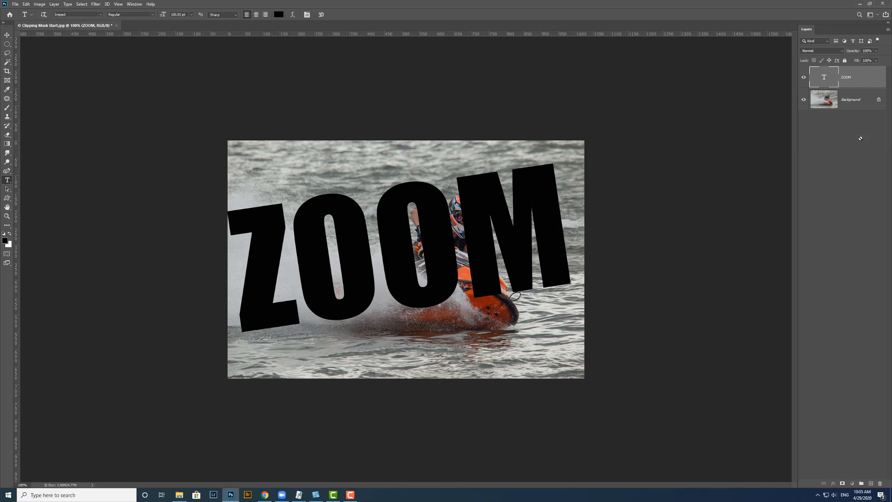
pyautogui.click(879, 101)
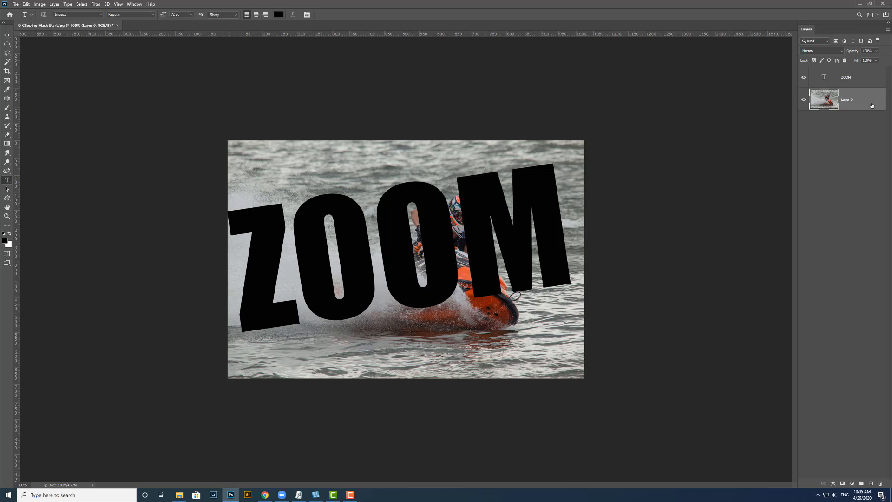
pyautogui.click(864, 78)
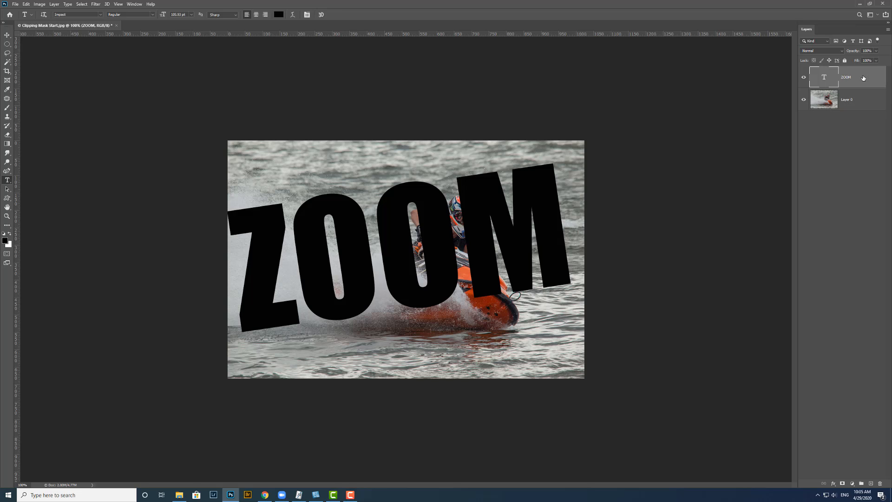
pyautogui.moveTo(864, 78); pyautogui.dragTo(861, 126)
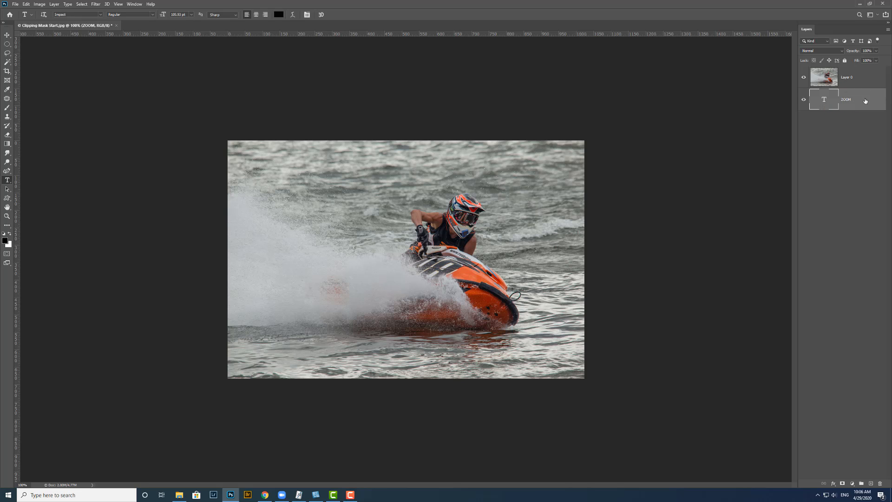
# Step: Clip the photo layer to the ZOOM text layer with a clipping mask
pyautogui.click(867, 79)
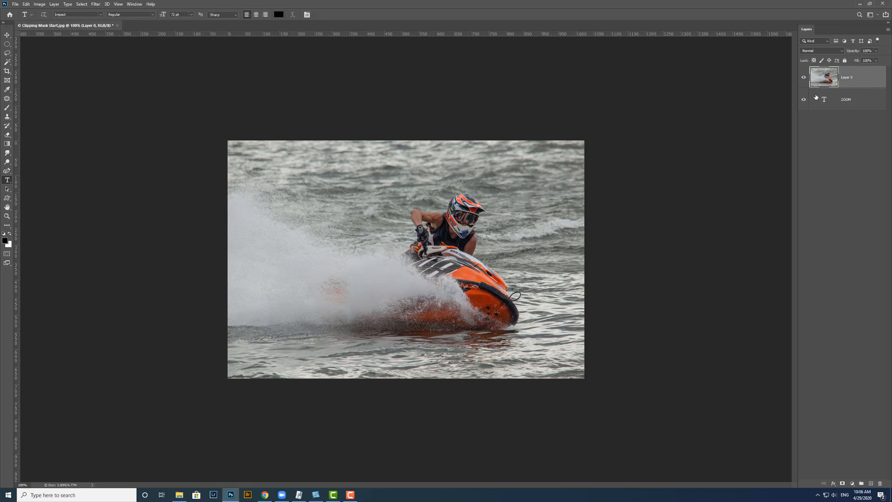
pyautogui.press('alt')
pyautogui.keyDown('alt'); pyautogui.click(858, 86); pyautogui.keyUp('alt')
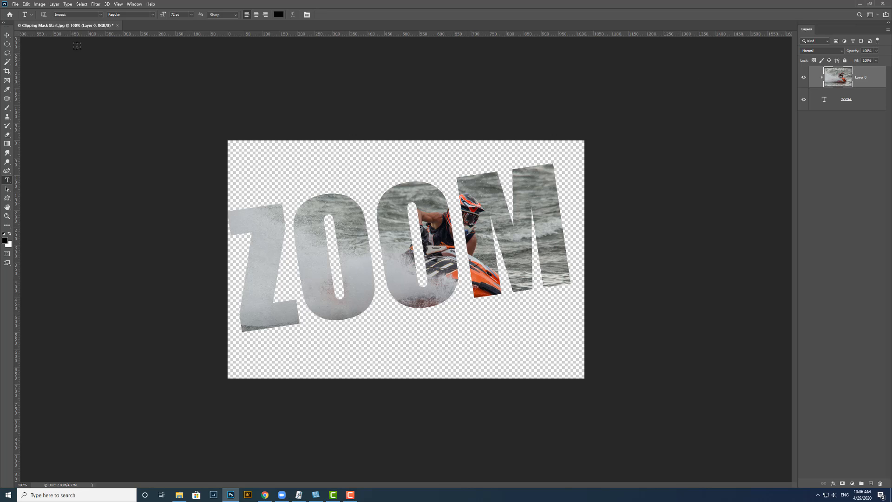
# Step: Reposition the clipped photo to show the rider within the letters and scale it to about 105% so it fills the Z
pyautogui.click(7, 35)
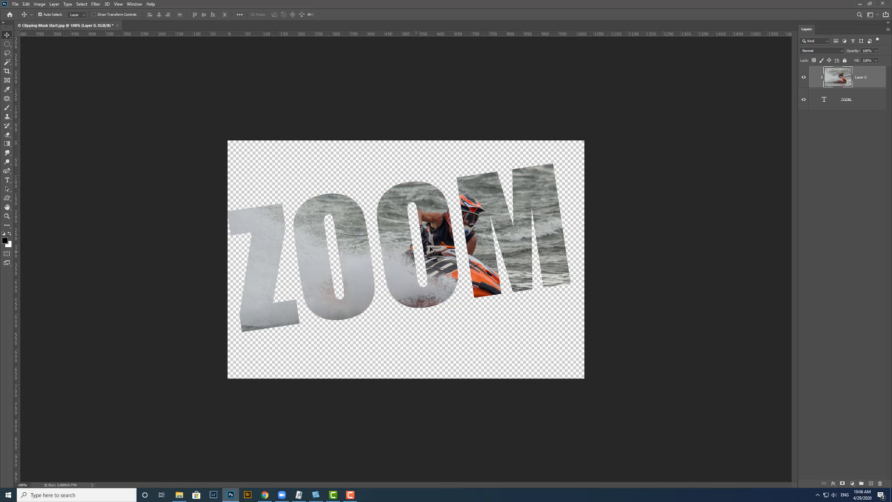
pyautogui.moveTo(477, 239); pyautogui.dragTo(496, 228)
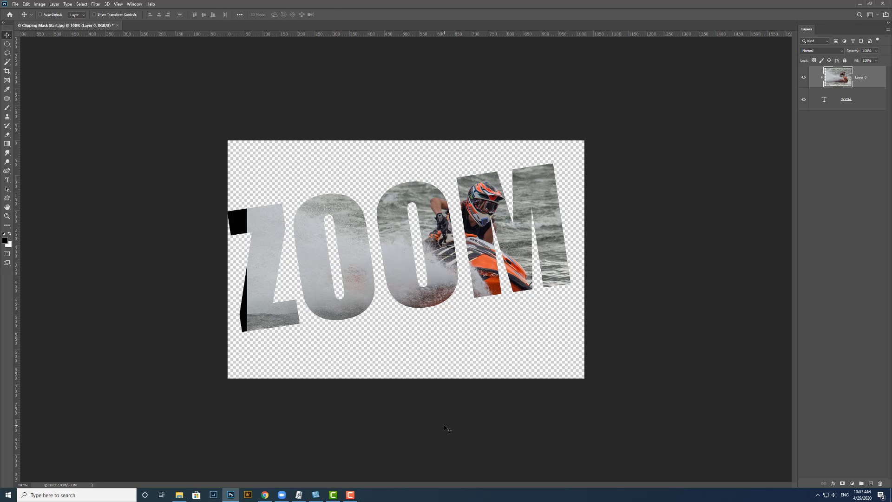
pyautogui.hotkey('ctrl', 't')
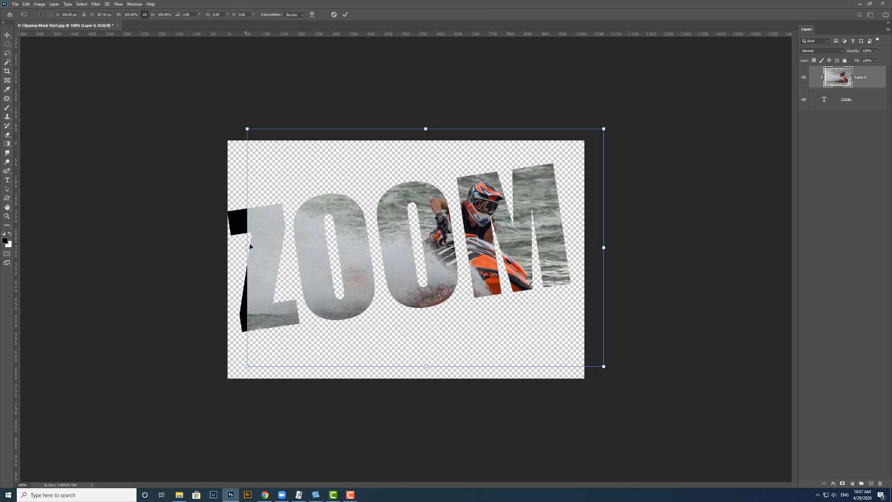
pyautogui.moveTo(248, 248); pyautogui.dragTo(228, 249)
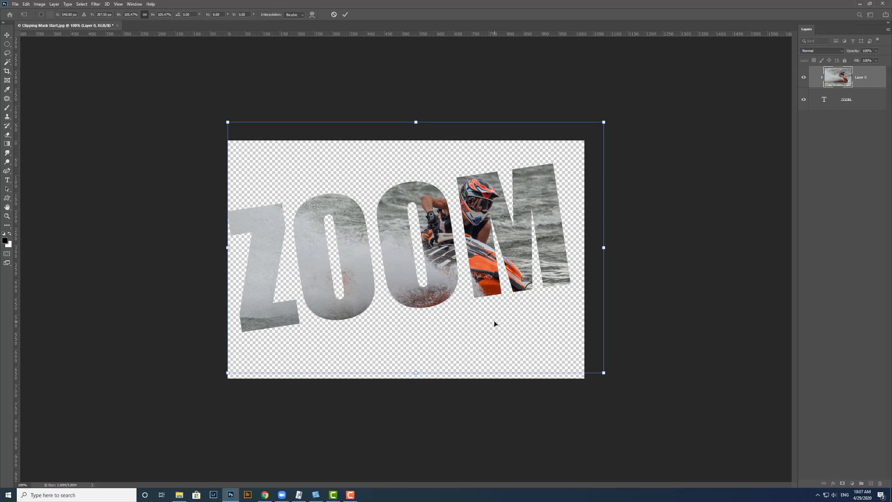
pyautogui.press('Return')
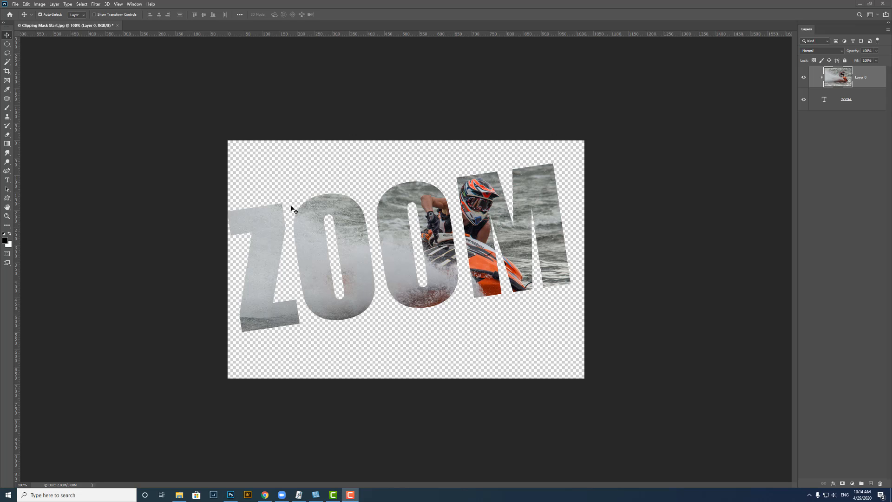
# Step: Release the photo layer's clipping mask and create it again
pyautogui.click(53, 5)
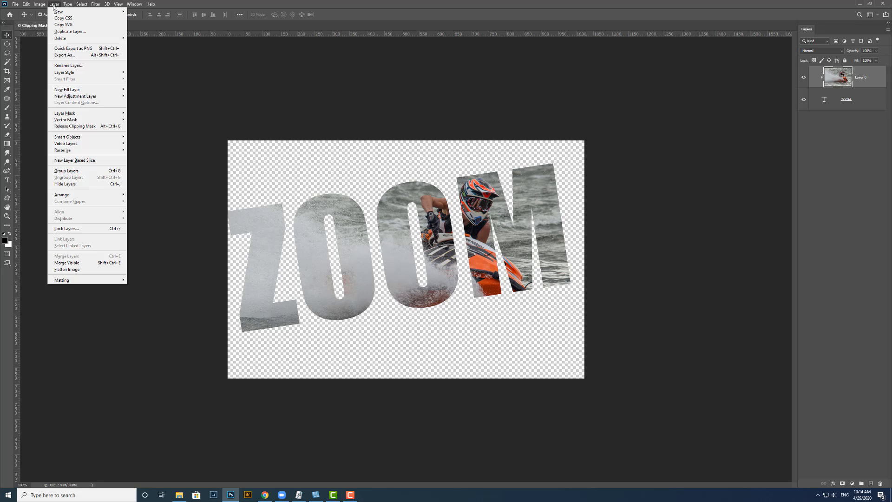
pyautogui.click(94, 126)
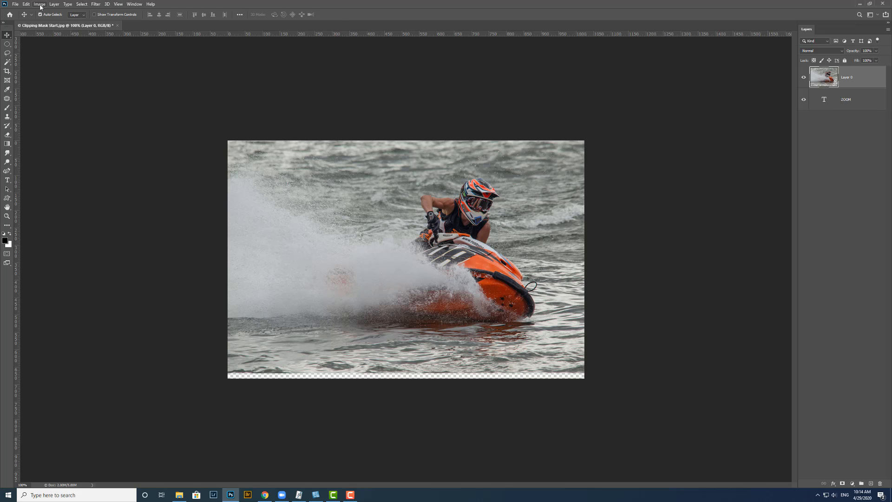
pyautogui.click(54, 5)
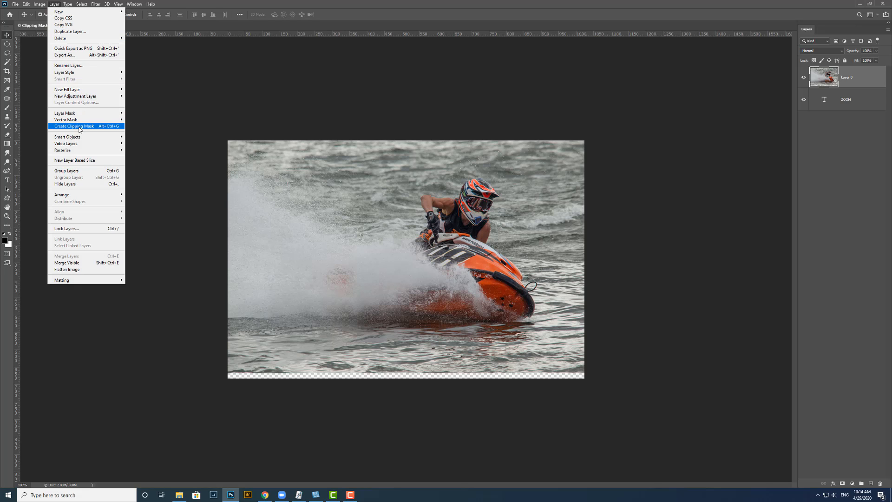
pyautogui.click(120, 128)
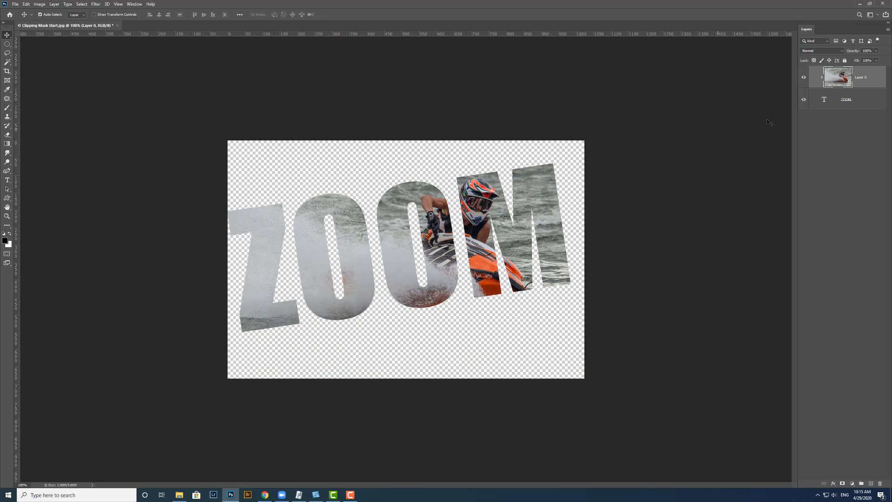
# Step: Add a Bevel & Emboss effect to the ZOOM text layer, keeping the lettering in view beside its settings
pyautogui.click(858, 106)
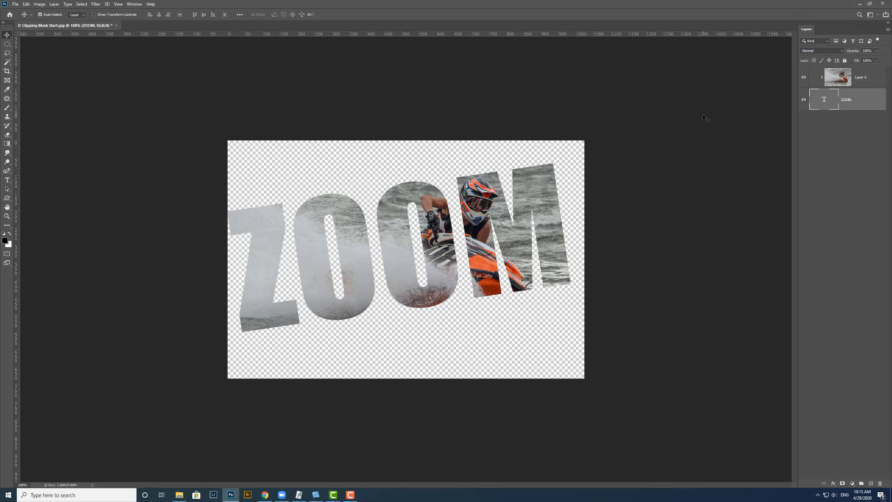
pyautogui.click(833, 485)
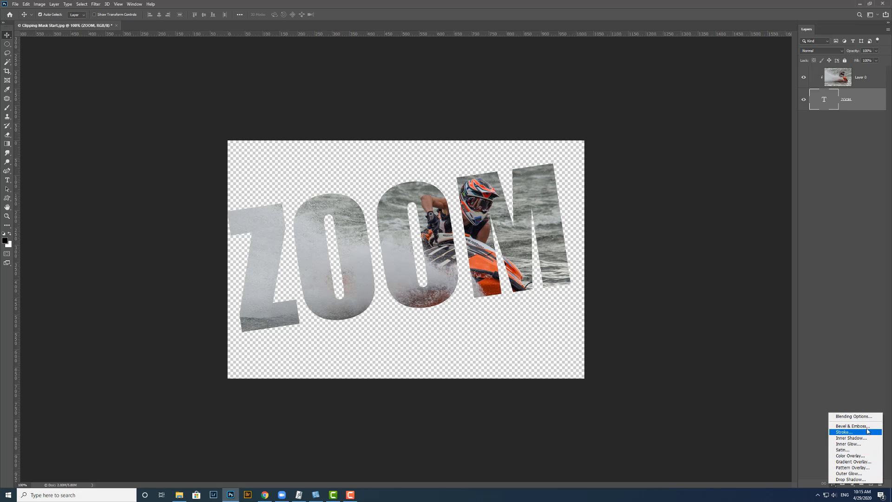
pyautogui.click(850, 426)
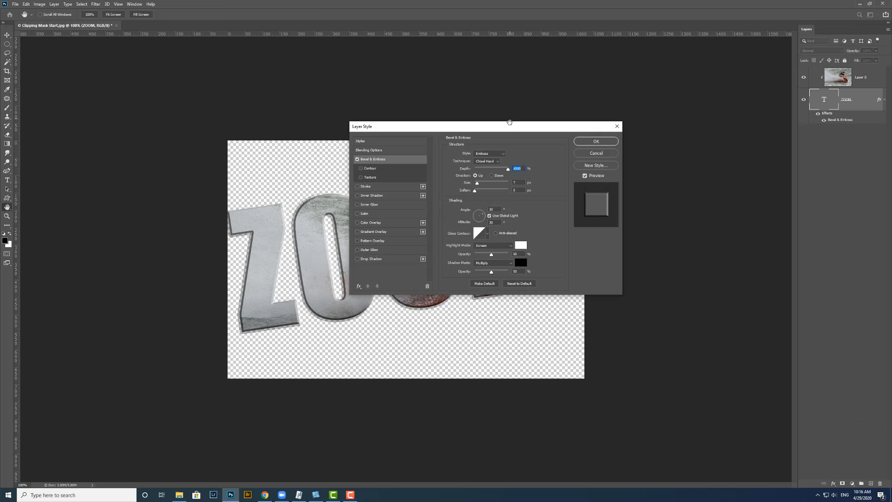
pyautogui.moveTo(511, 129); pyautogui.dragTo(662, 88)
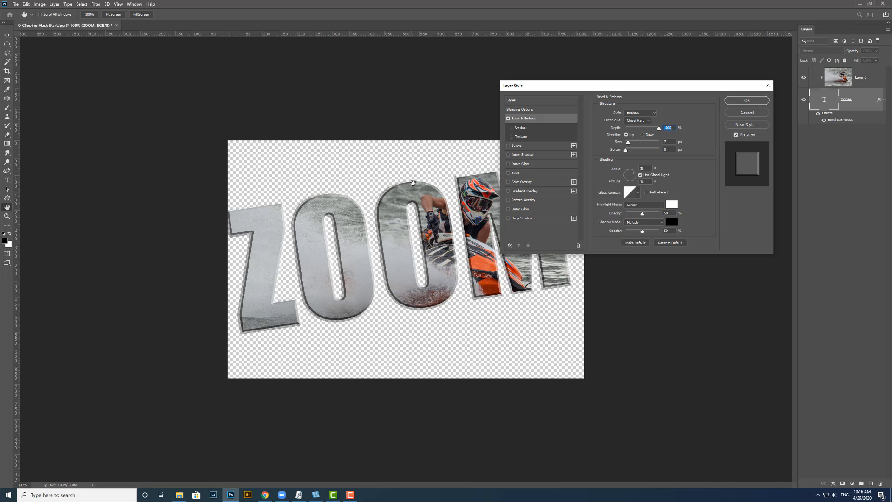
pyautogui.click(544, 121)
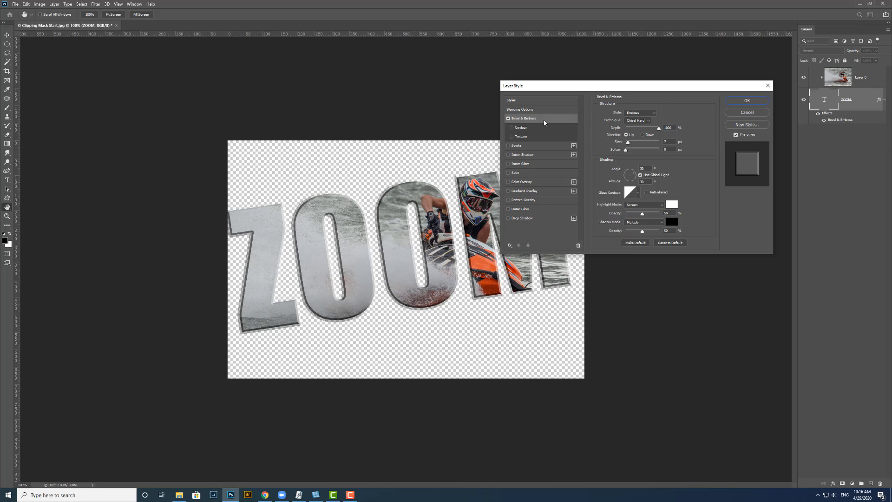
# Step: Change the ZOOM text's bevel style to Inner Bevel, keep its depth at 1000%, and fine-tune the bevel size to a few pixels
pyautogui.click(655, 112)
pyautogui.click(639, 124)
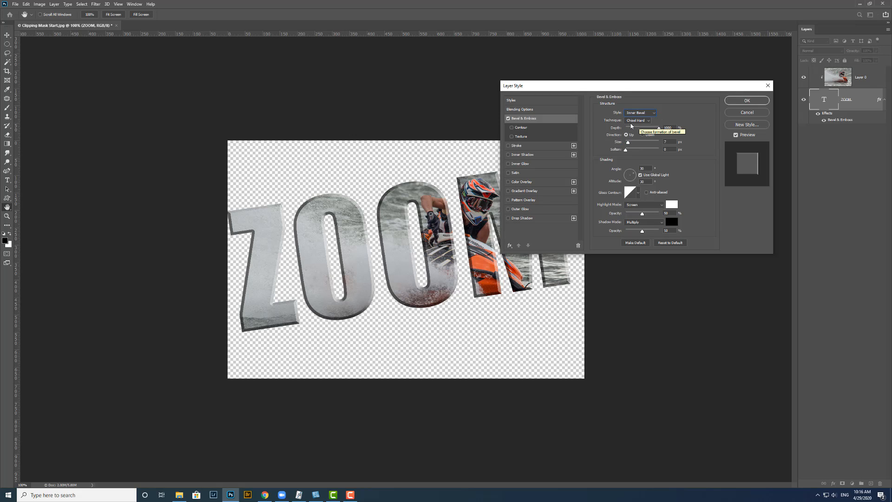
pyautogui.moveTo(659, 127); pyautogui.dragTo(690, 129)
pyautogui.moveTo(637, 144); pyautogui.dragTo(628, 145)
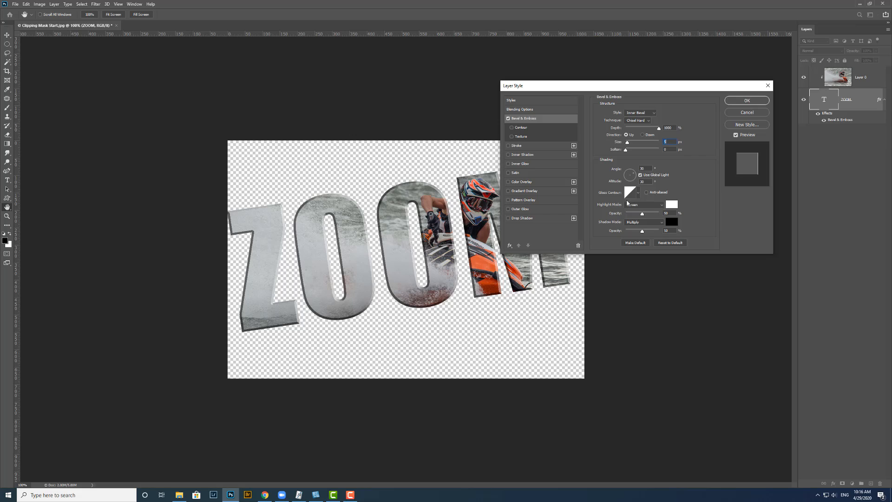
# Step: Add a Drop Shadow to the ZOOM text with 6 px distance, 16% spread and a small size, and apply the layer styles
pyautogui.click(508, 218)
pyautogui.click(532, 219)
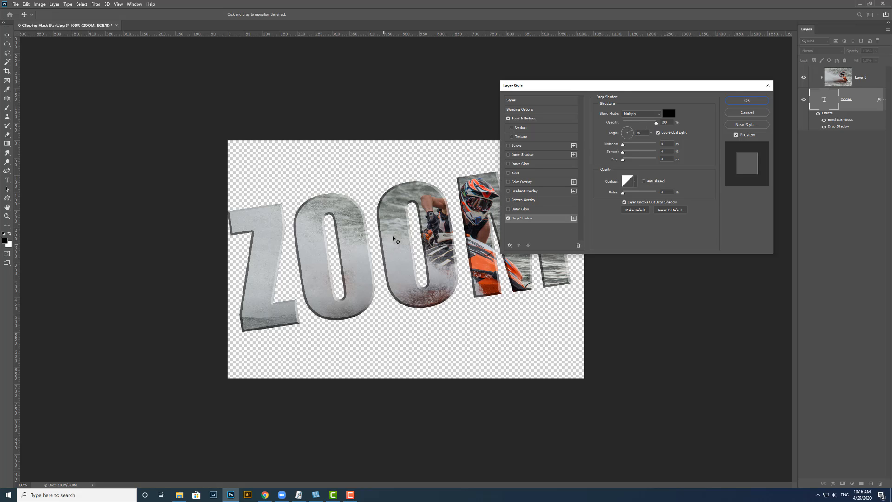
pyautogui.moveTo(624, 146); pyautogui.dragTo(627, 161)
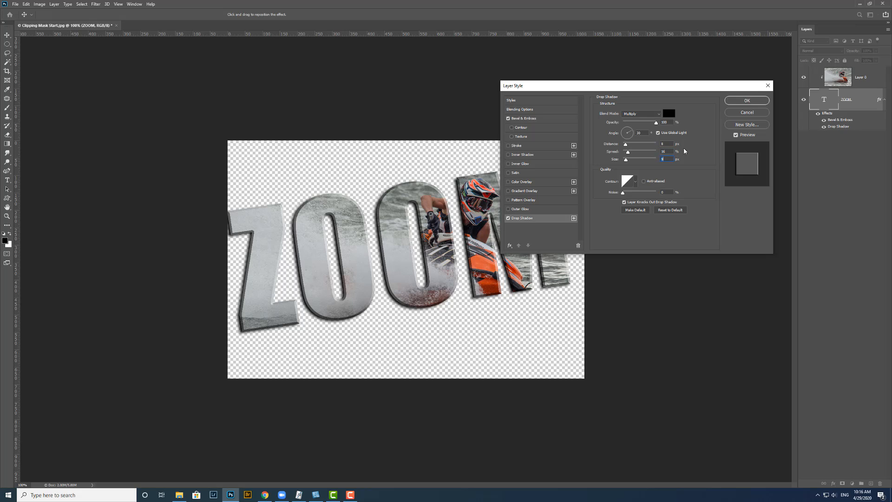
pyautogui.click(749, 102)
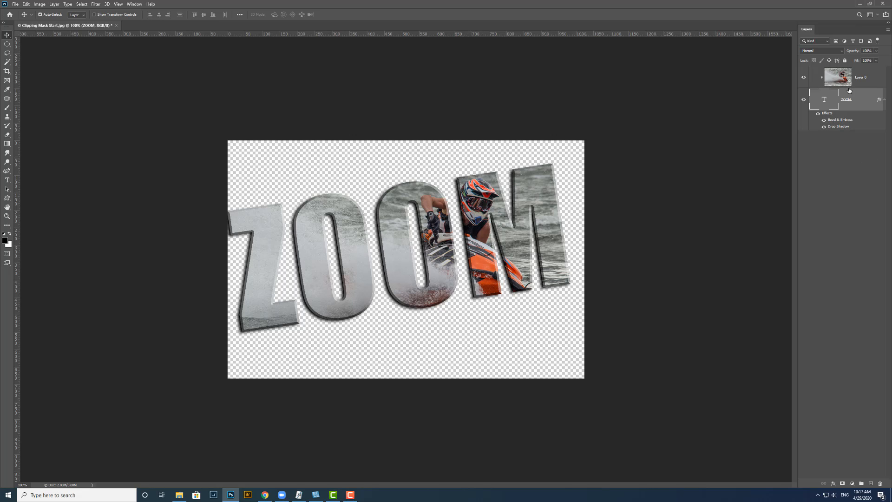
# Step: Duplicate the clipped photo layer and place the copy beneath the ZOOM text layer as the background
pyautogui.click(867, 85)
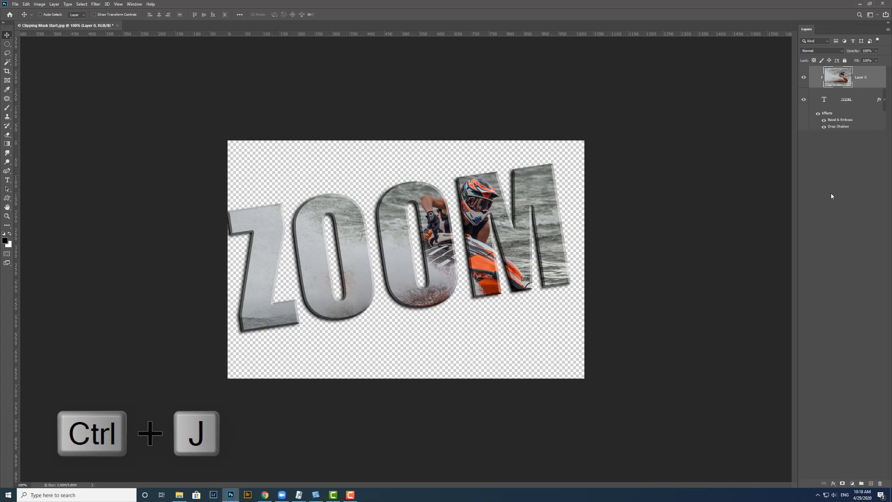
pyautogui.hotkey('ctrl', 'j')
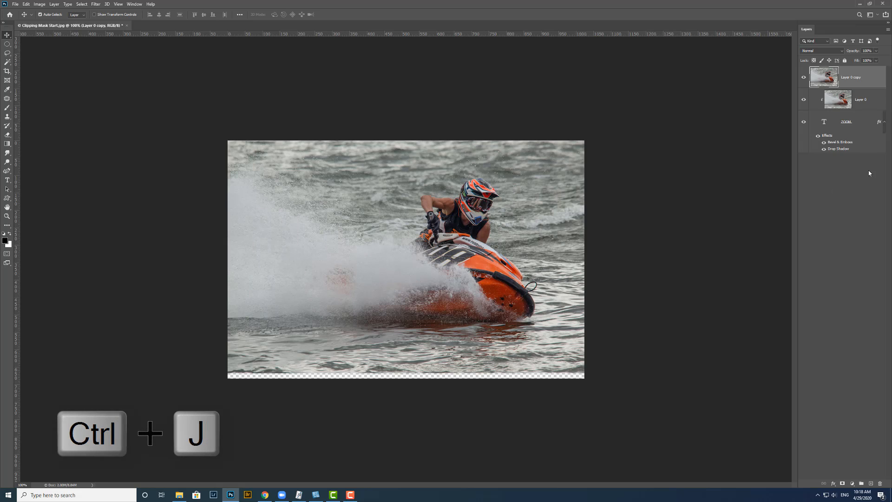
pyautogui.moveTo(865, 79); pyautogui.dragTo(857, 173)
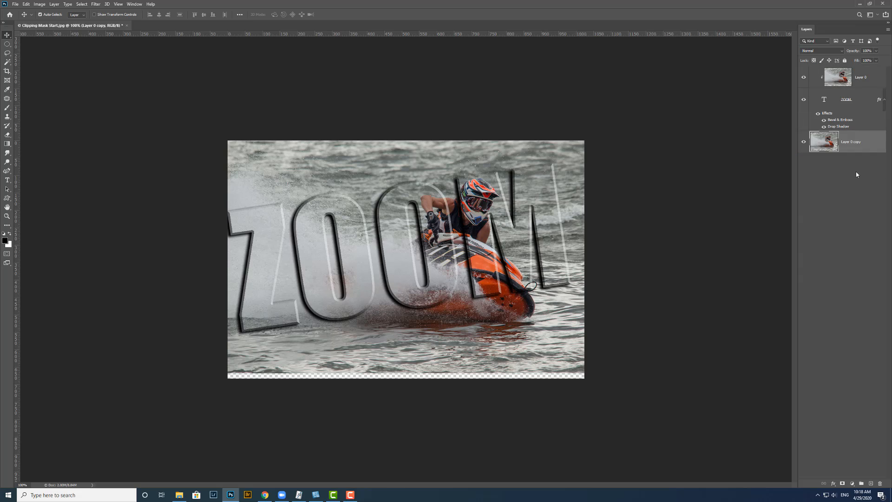
# Step: Convert the background photo copy to a Smart Object and apply a Good-quality Zoom Radial Blur of 60 centred on the rider
pyautogui.rightClick(867, 142)
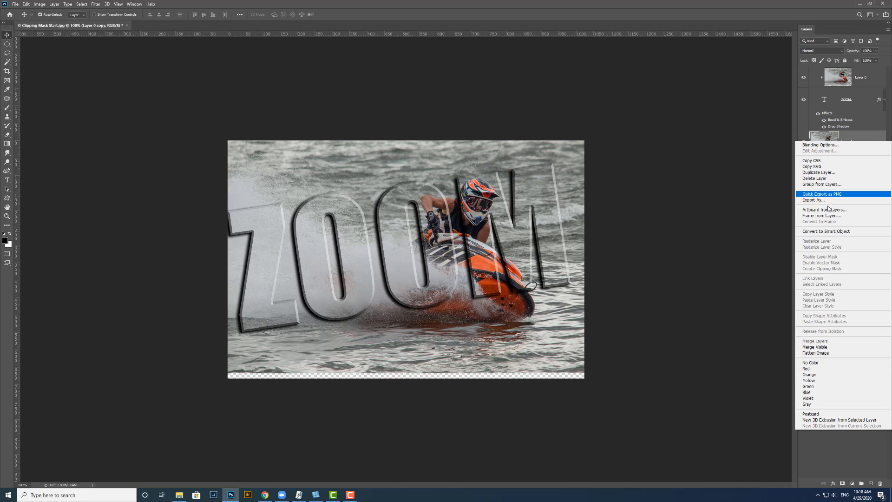
pyautogui.click(829, 231)
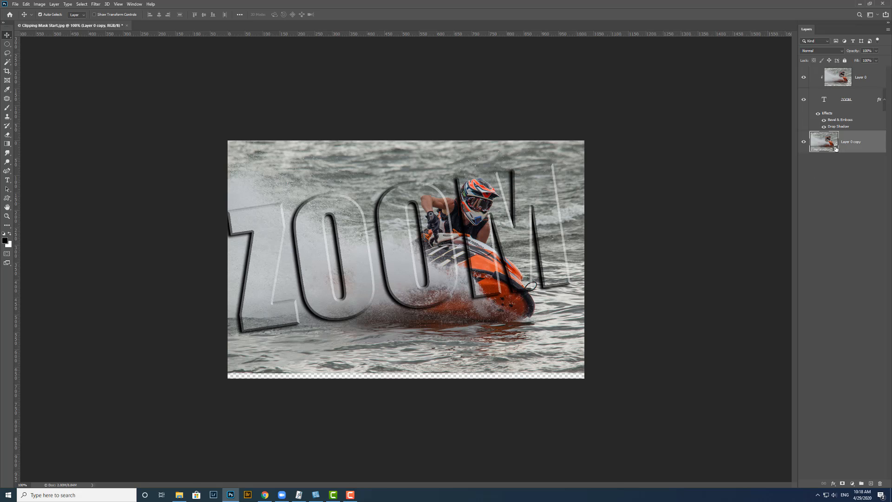
pyautogui.click(93, 6)
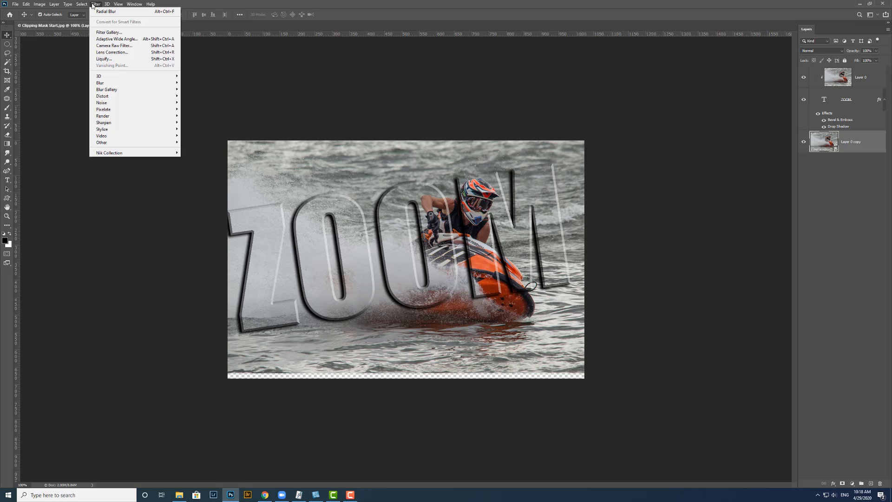
pyautogui.moveTo(120, 83)
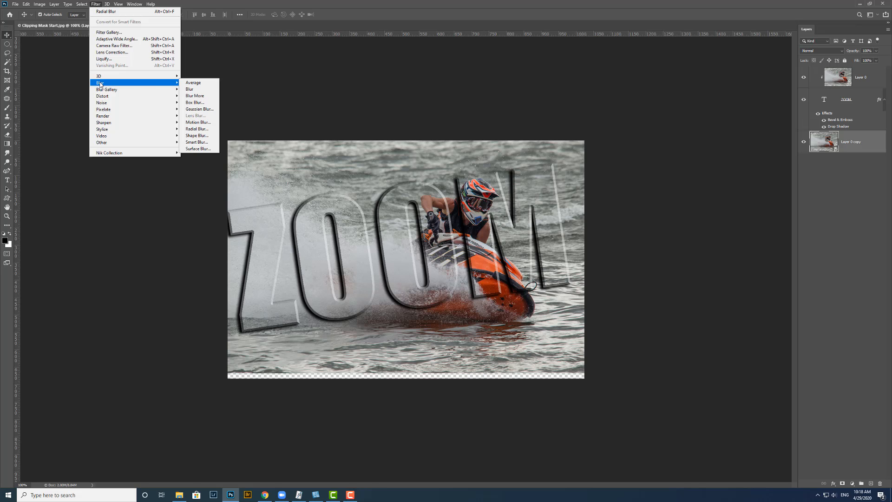
pyautogui.click(197, 129)
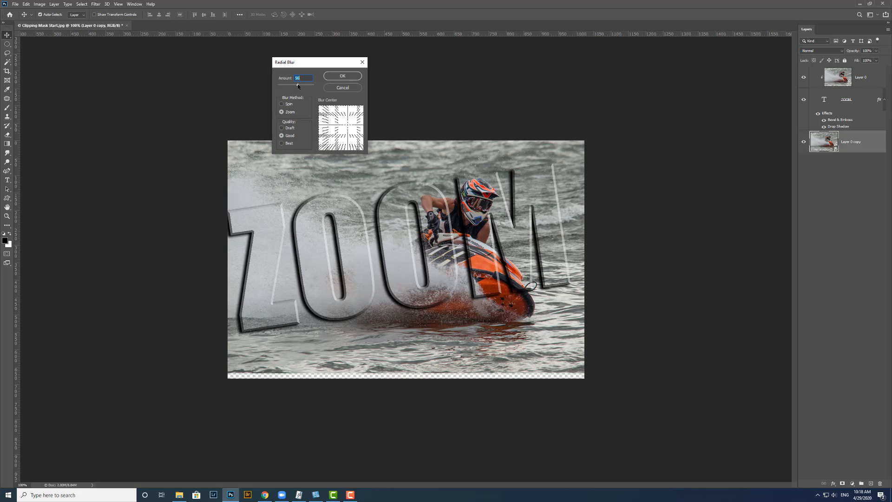
pyautogui.moveTo(297, 86); pyautogui.dragTo(300, 86)
pyautogui.moveTo(347, 124)
pyautogui.mouseDown()
pyautogui.moveTo(337, 138)
pyautogui.moveTo(352, 123)
pyautogui.mouseUp()
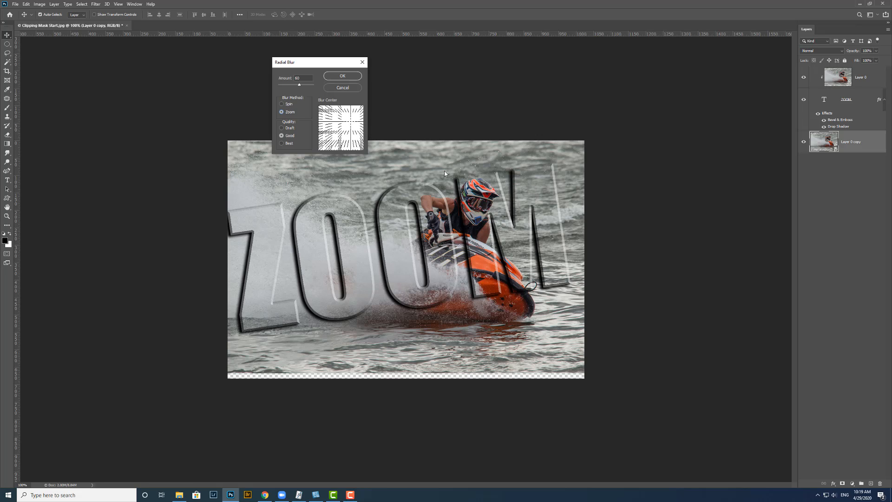
pyautogui.click(354, 122)
pyautogui.moveTo(354, 122); pyautogui.dragTo(352, 125)
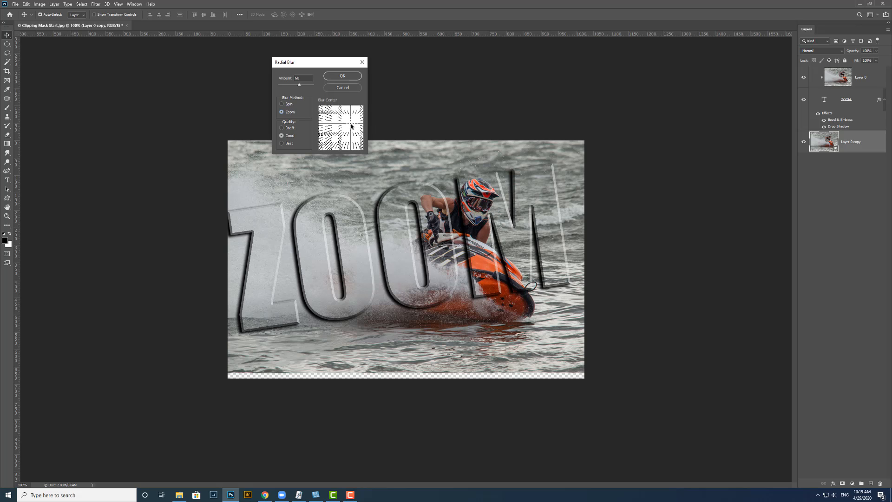
pyautogui.click(342, 76)
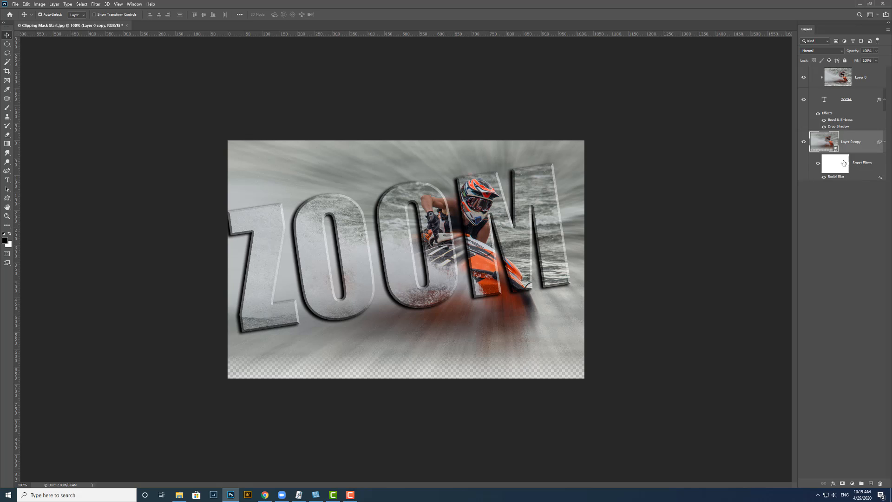
# Step: Apply a Camera Raw Filter to the background copy with Texture +14, Clarity +24 and a post-crop vignette of -57
pyautogui.click(96, 4)
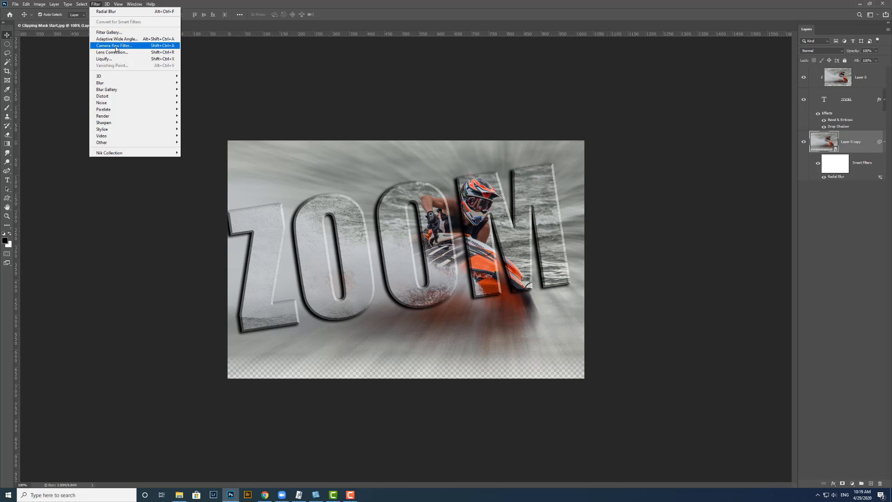
pyautogui.click(115, 46)
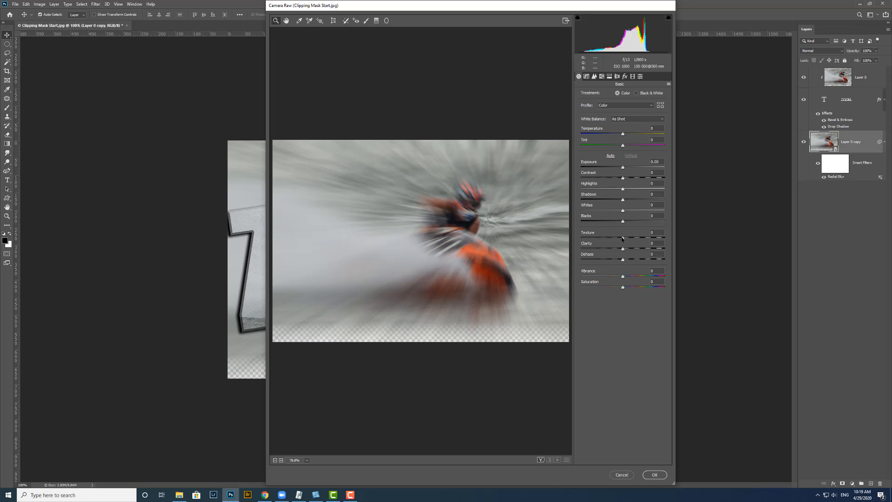
pyautogui.moveTo(623, 237); pyautogui.dragTo(628, 238)
pyautogui.moveTo(623, 249); pyautogui.dragTo(632, 249)
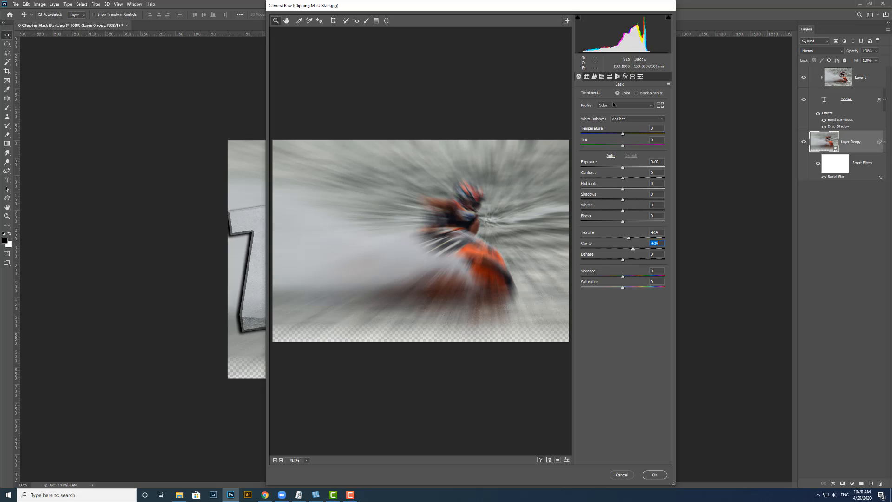
pyautogui.click(624, 78)
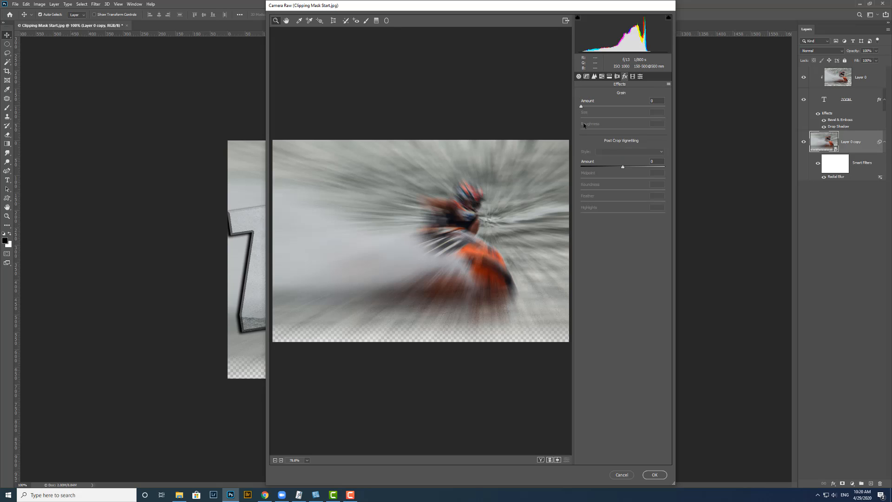
pyautogui.moveTo(623, 168); pyautogui.dragTo(598, 173)
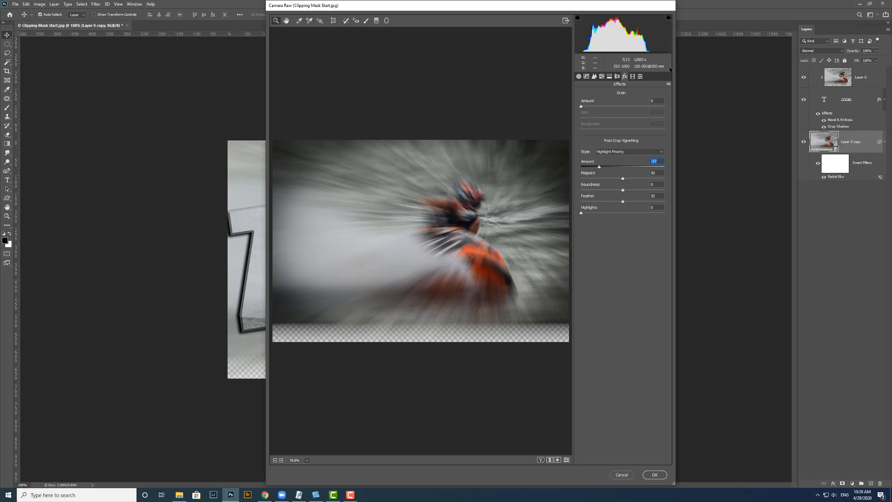
pyautogui.click(655, 476)
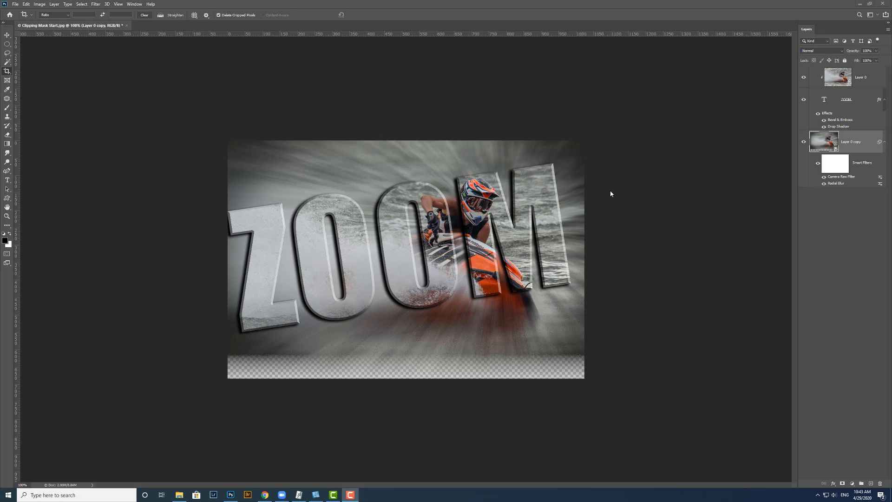
# Step: Scale the ZOOM text layer down to about 95% and reposition it so the lettering sits clear of the image edges
pyautogui.click(846, 104)
pyautogui.click(848, 108)
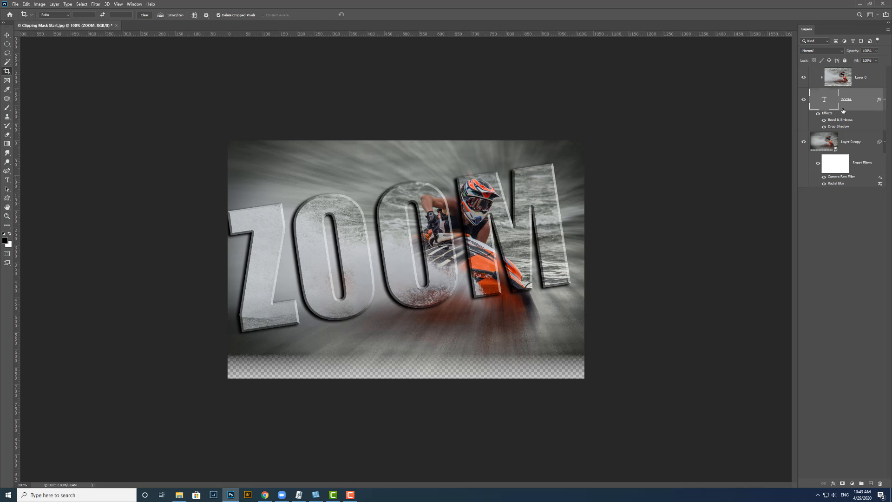
pyautogui.hotkey('ctrl', 't')
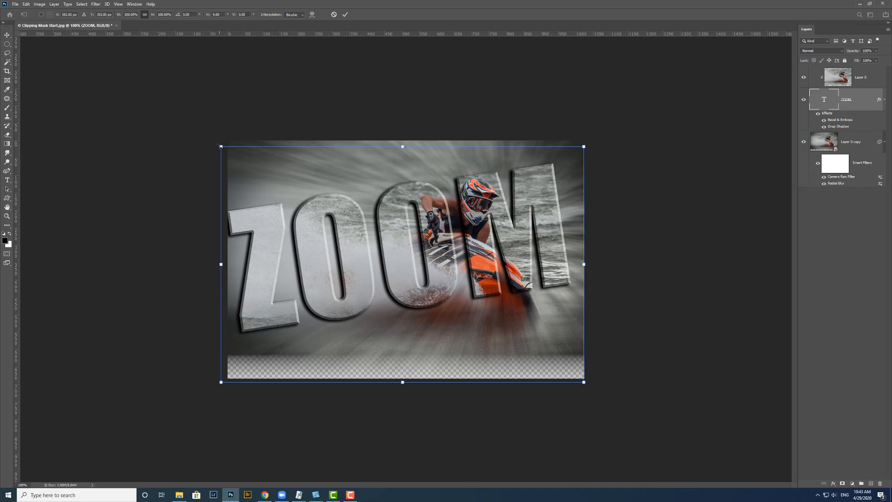
pyautogui.moveTo(222, 147); pyautogui.dragTo(238, 158)
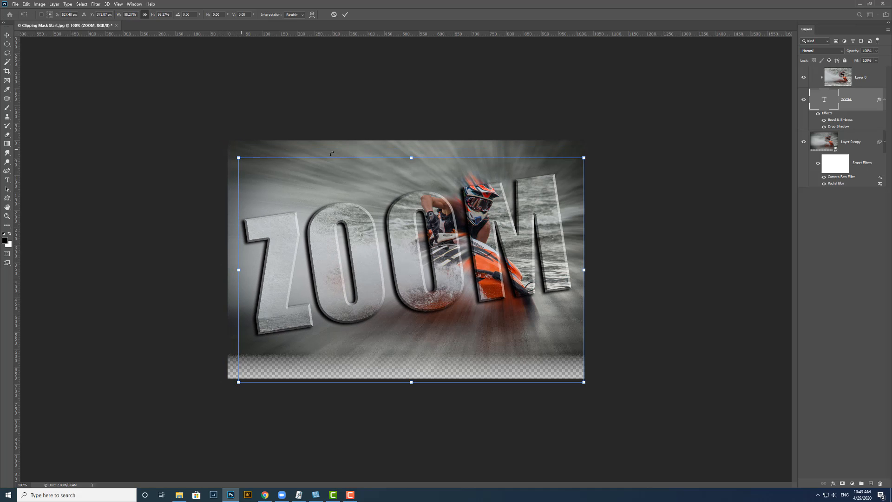
pyautogui.moveTo(491, 209); pyautogui.dragTo(482, 197)
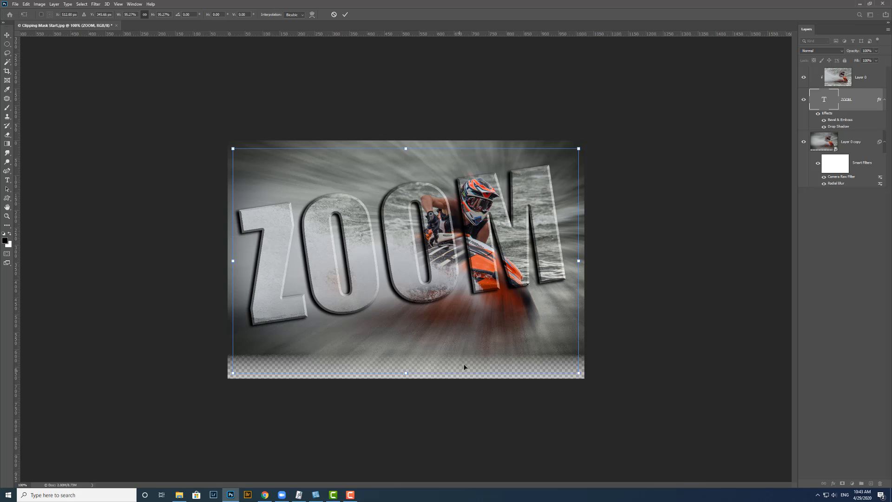
pyautogui.press('Return')
# Step: Crop the image at the bottom to remove the transparent strip and trim some empty background above the lettering
pyautogui.press('c')
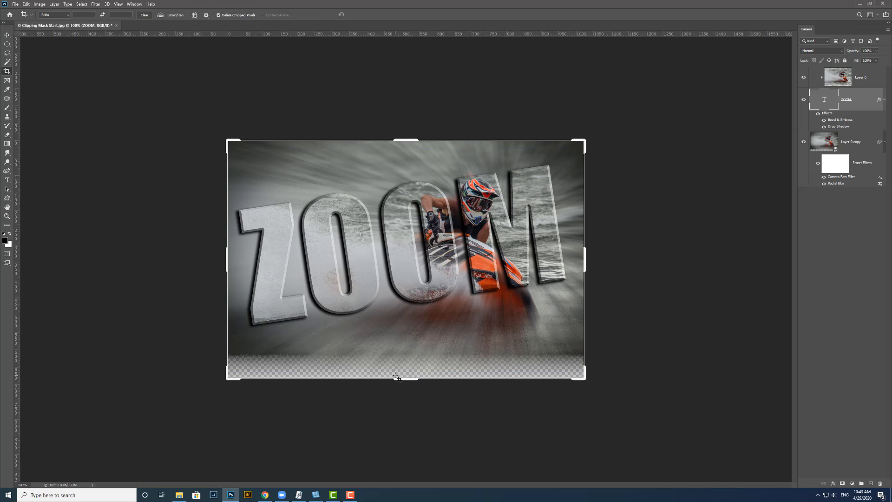
pyautogui.moveTo(402, 377); pyautogui.dragTo(405, 363)
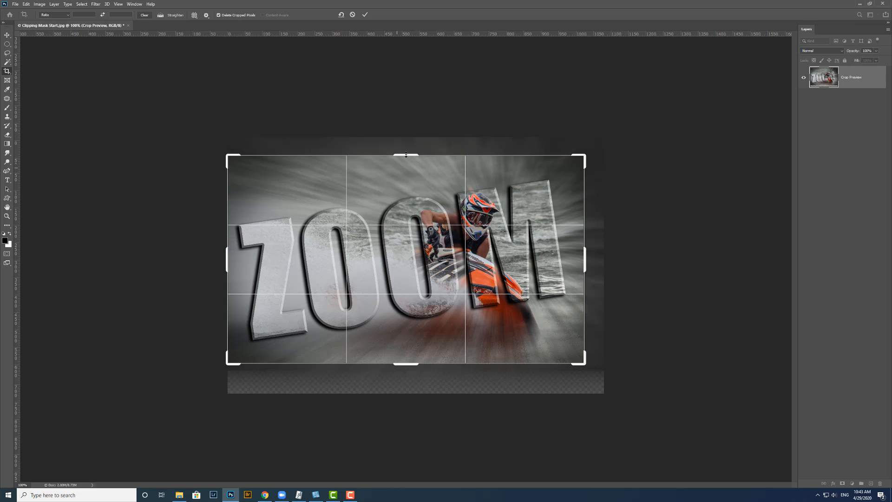
pyautogui.moveTo(407, 156); pyautogui.dragTo(409, 169)
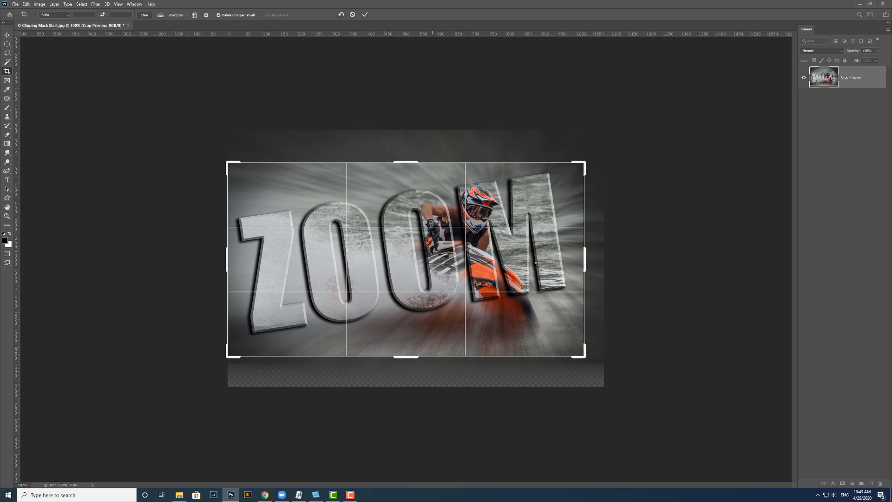
pyautogui.press('Return')
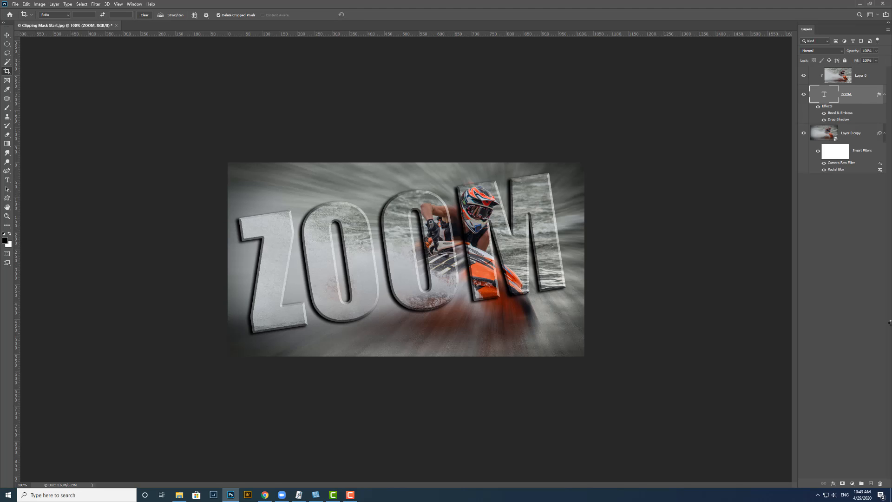